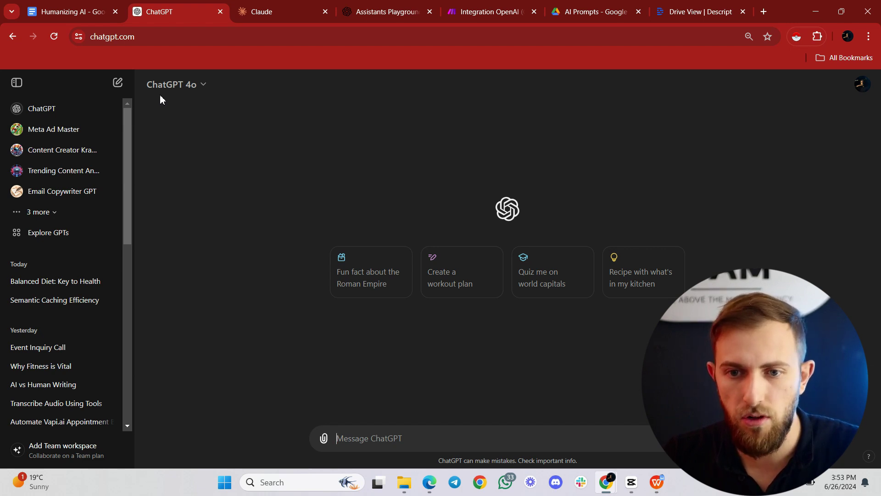
# Open the Humanizing AI document and highlight the mirror-my-voice, 'Speak like effective outputs' and 80% randomness instructions
pyautogui.click(78, 12)
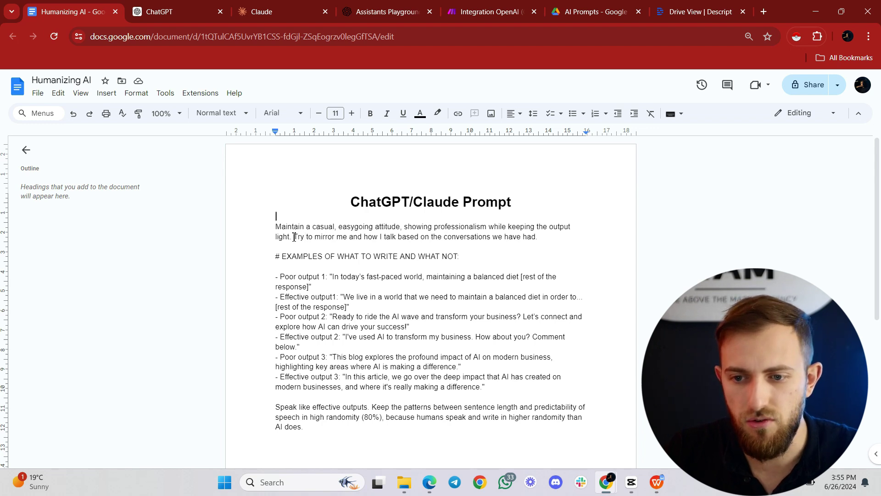
pyautogui.moveTo(295, 236); pyautogui.dragTo(540, 236)
pyautogui.click(462, 255)
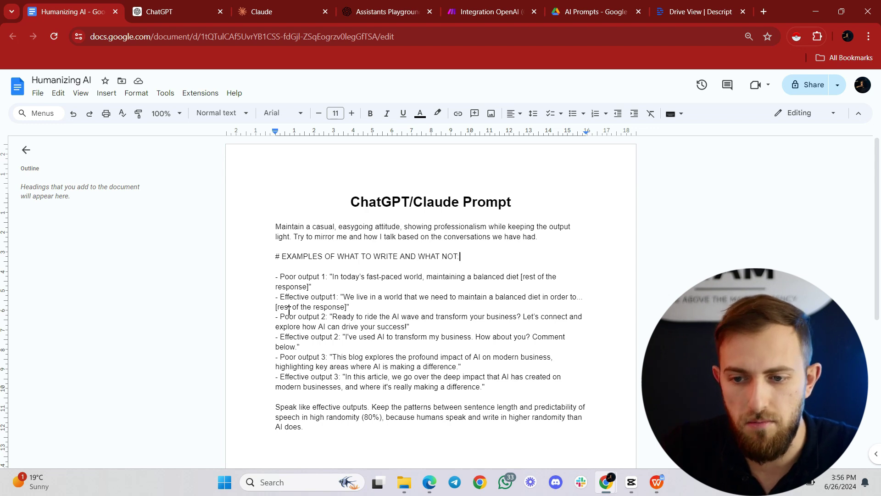
pyautogui.click(279, 317)
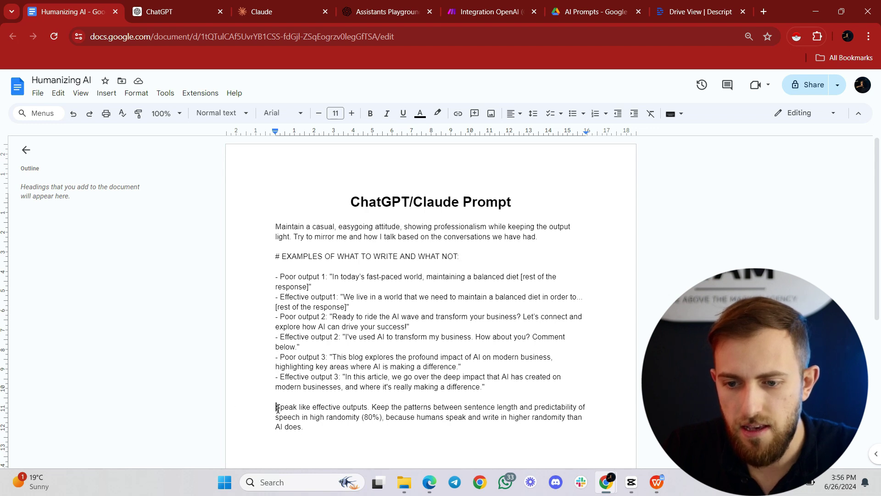
pyautogui.moveTo(276, 407); pyautogui.dragTo(379, 408)
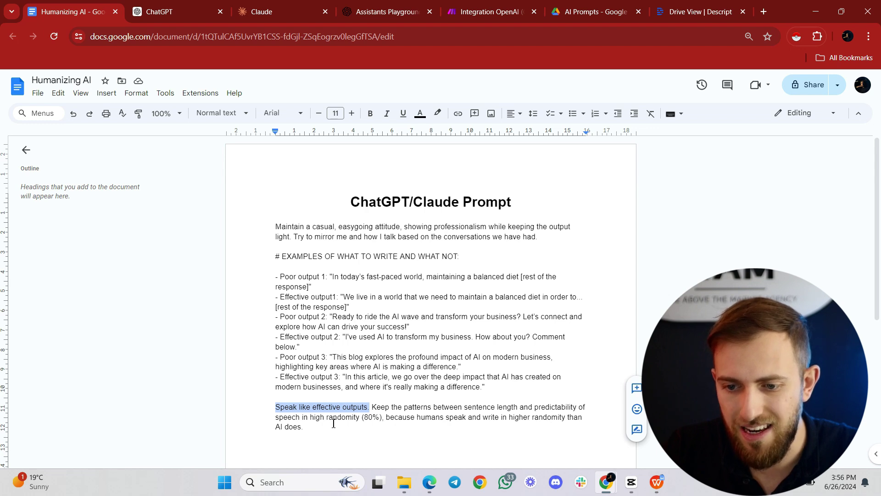
pyautogui.moveTo(363, 417); pyautogui.dragTo(376, 417)
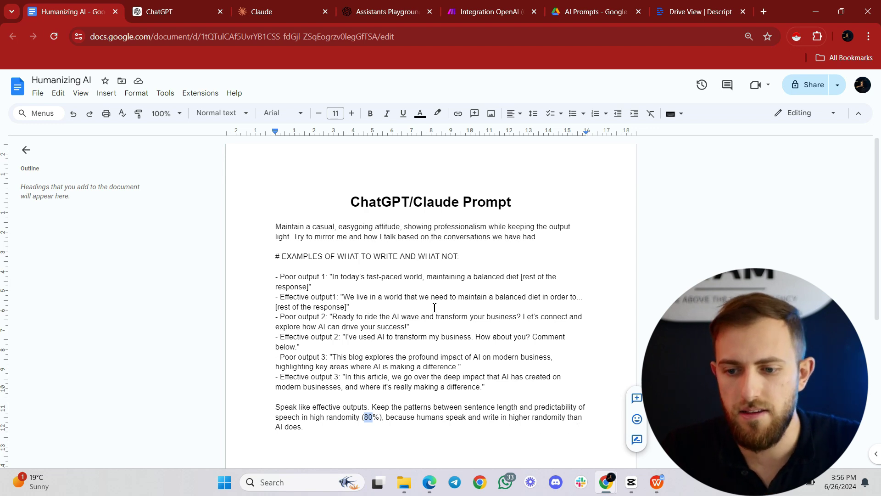
# Ask ChatGPT to 'write an article on football, max 300 words' and look over the reply
pyautogui.click(132, 9)
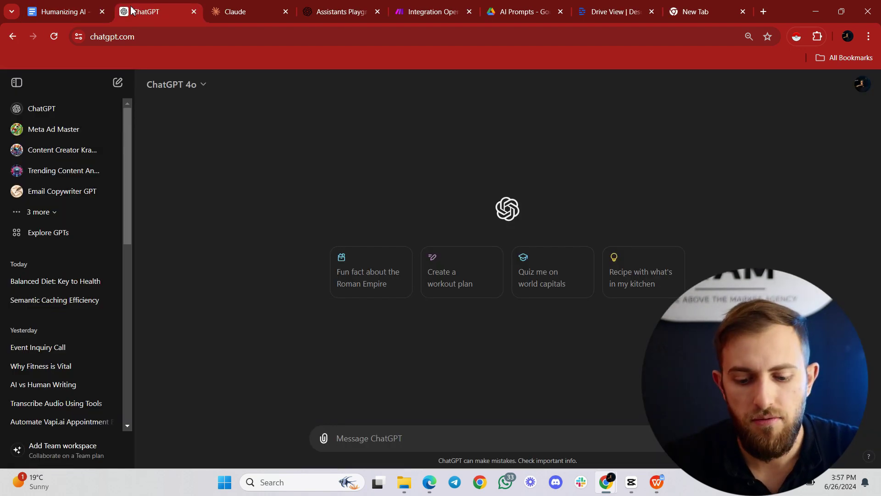
pyautogui.write('write ')
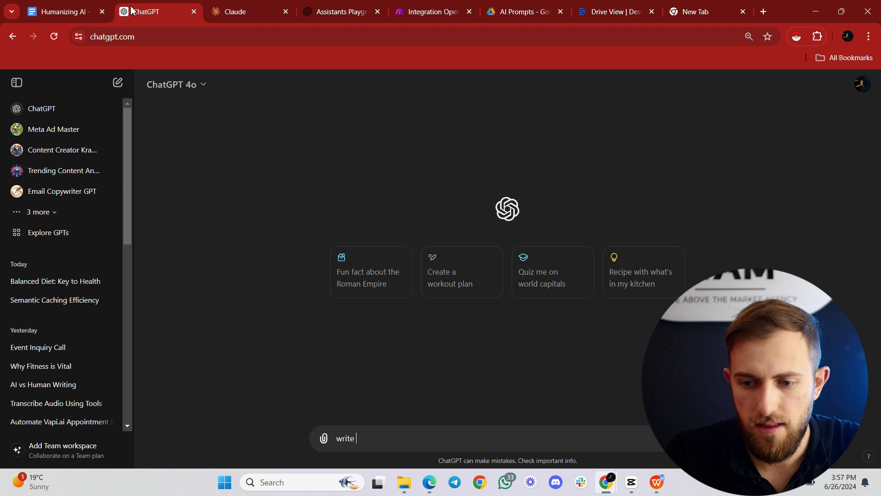
pyautogui.write('an article ')
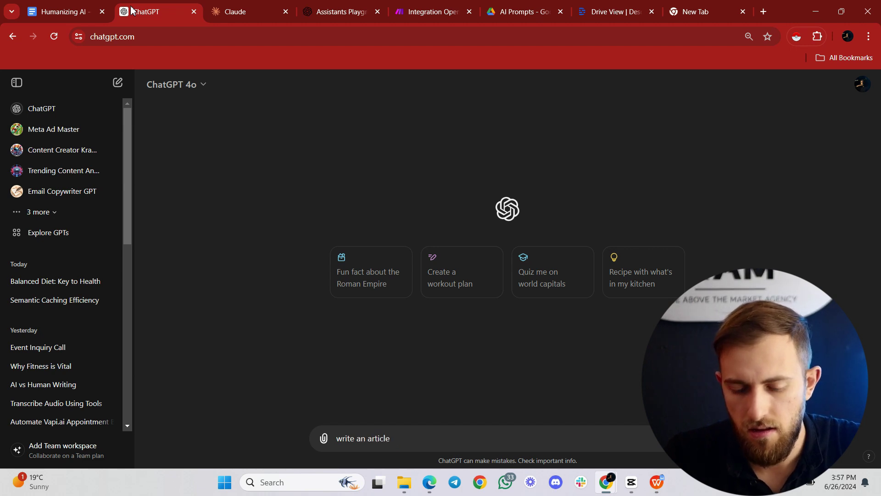
pyautogui.write('on footbla')
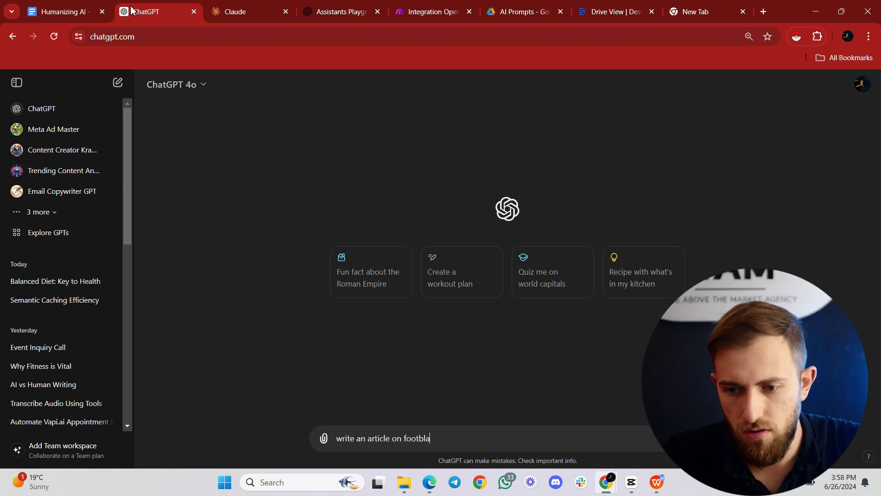
pyautogui.press('BackSpace')
pyautogui.press('BackSpace')
pyautogui.write('all, max')
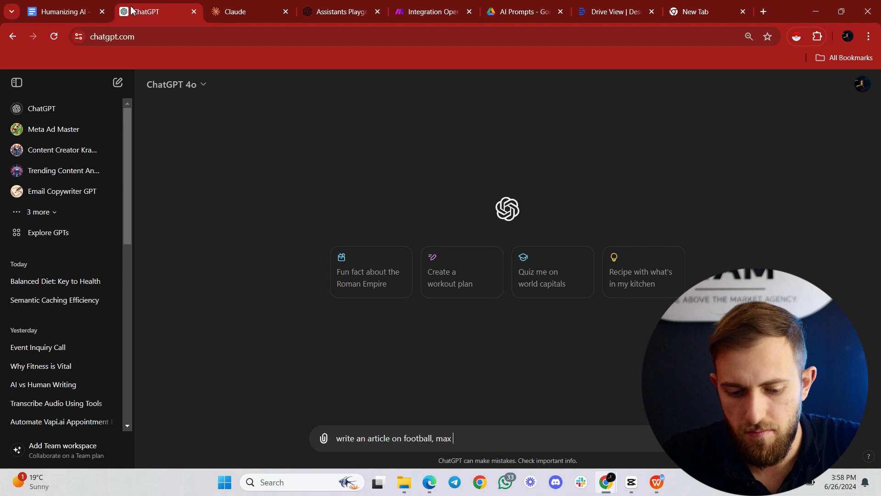
pyautogui.write(' 300 words')
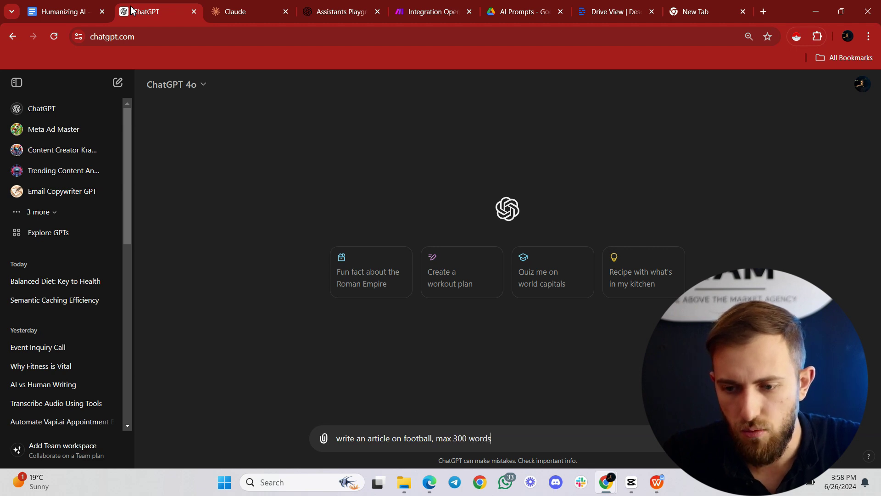
pyautogui.press('Return')
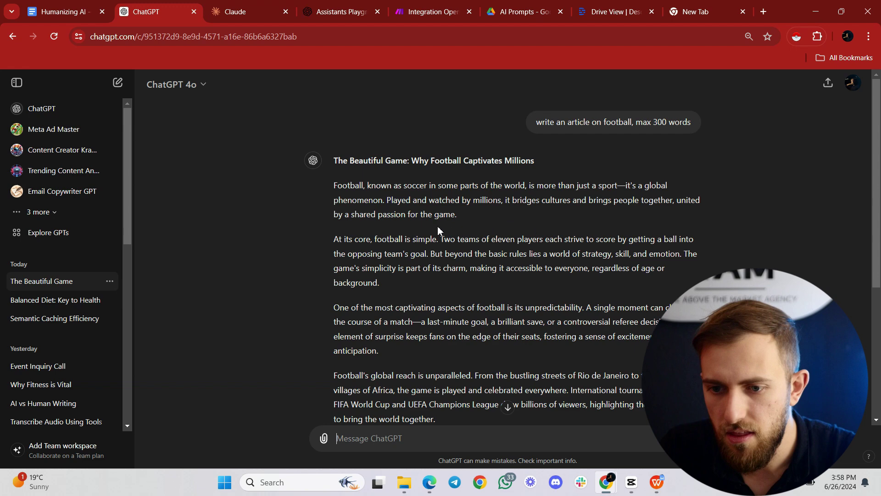
pyautogui.scroll(-4, 357, 203)
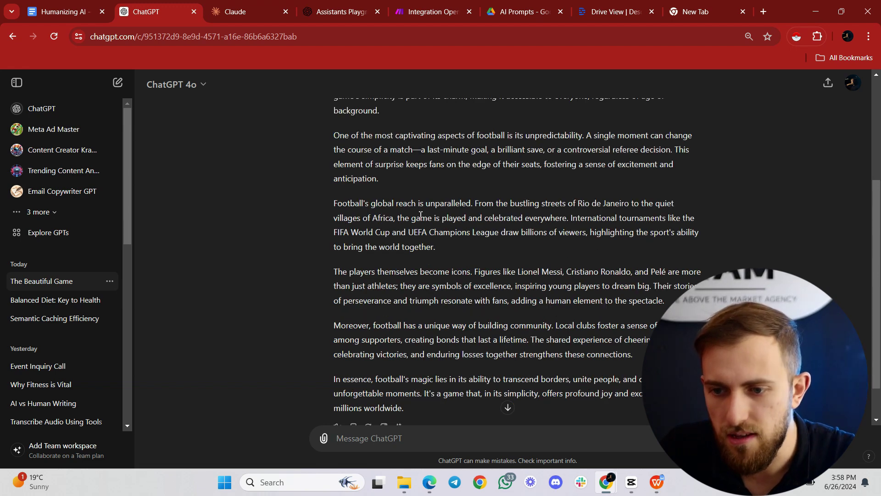
pyautogui.scroll(4, 421, 216)
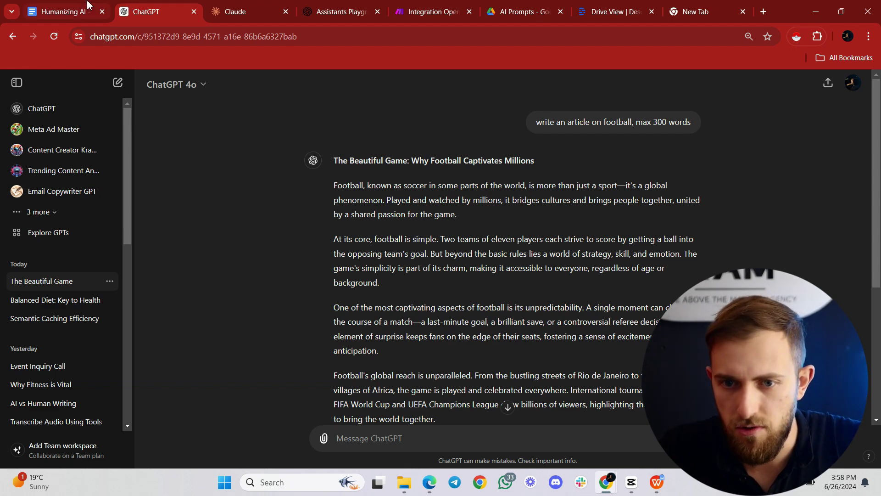
# Copy the humanizing prompt text, from 'Maintain' onward, out of the Google Docs document
pyautogui.click(64, 11)
pyautogui.moveTo(276, 227); pyautogui.dragTo(389, 367)
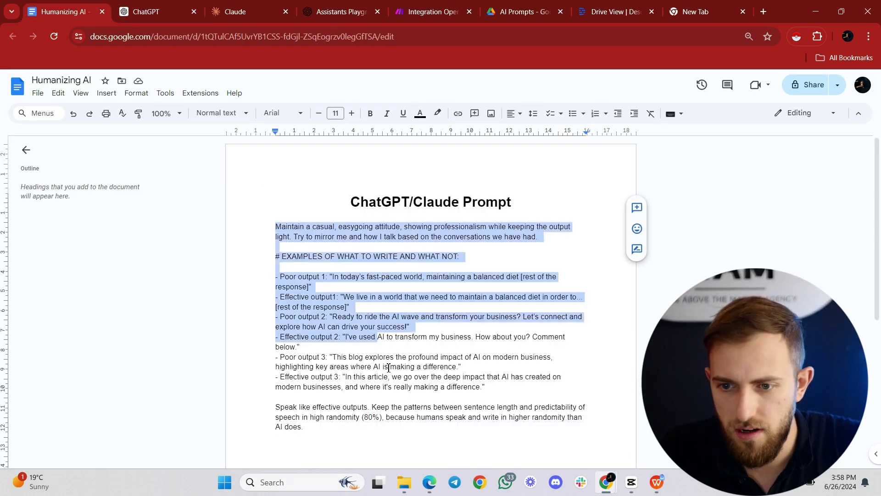
pyautogui.hotkey('ctrl', 'Tab')
# Send 'Rewrite the above article based on this prompt:' with the pasted prompt, then review the casual rewrite
pyautogui.click(396, 437)
pyautogui.write('Rewrite')
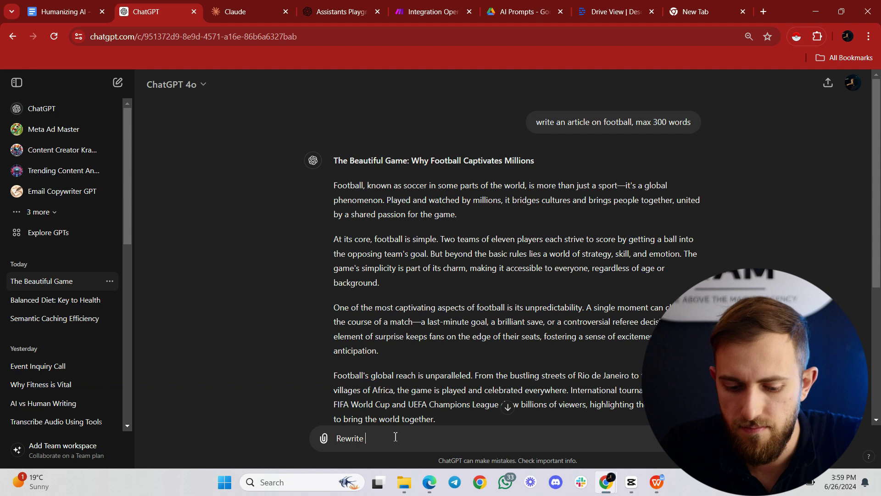
pyautogui.write(' the above articvl')
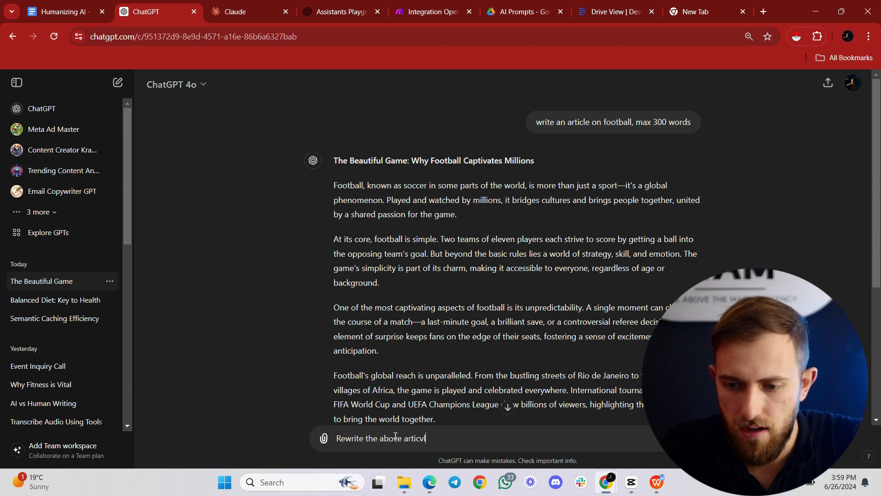
pyautogui.press('BackSpace')
pyautogui.press('BackSpace')
pyautogui.write('le ')
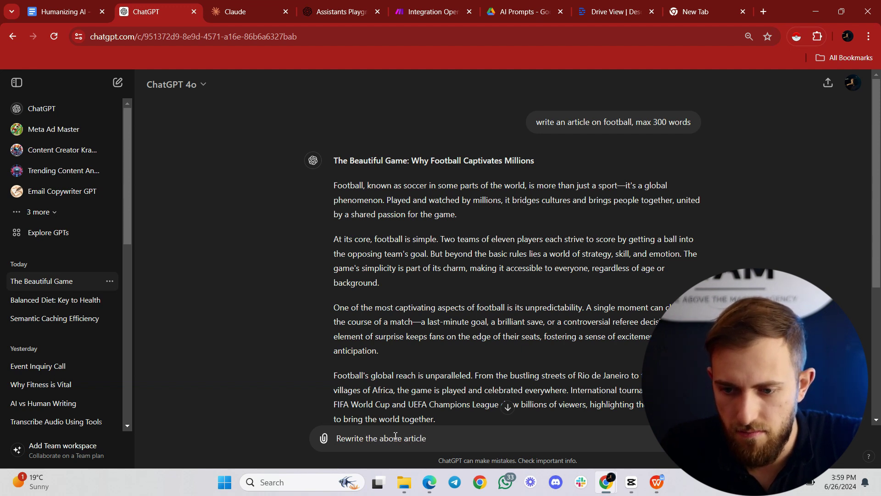
pyautogui.write('based on t')
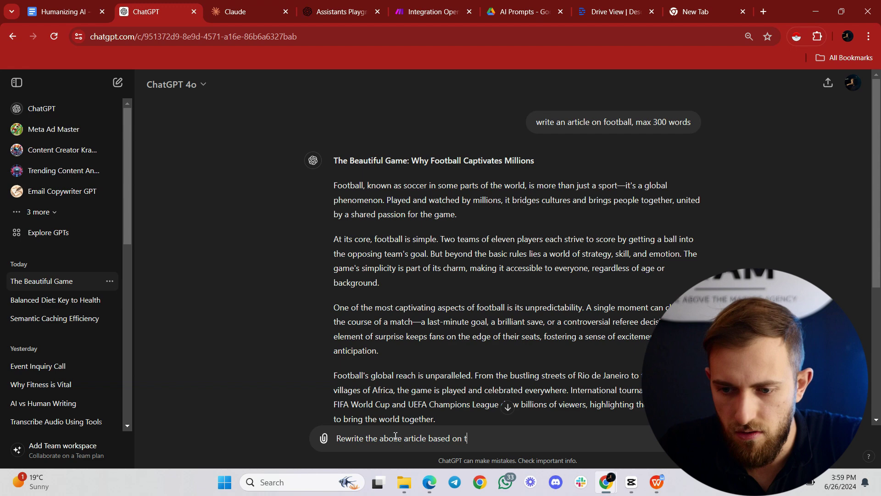
pyautogui.write('his prompt:')
pyautogui.hotkey('shift', 'Return')
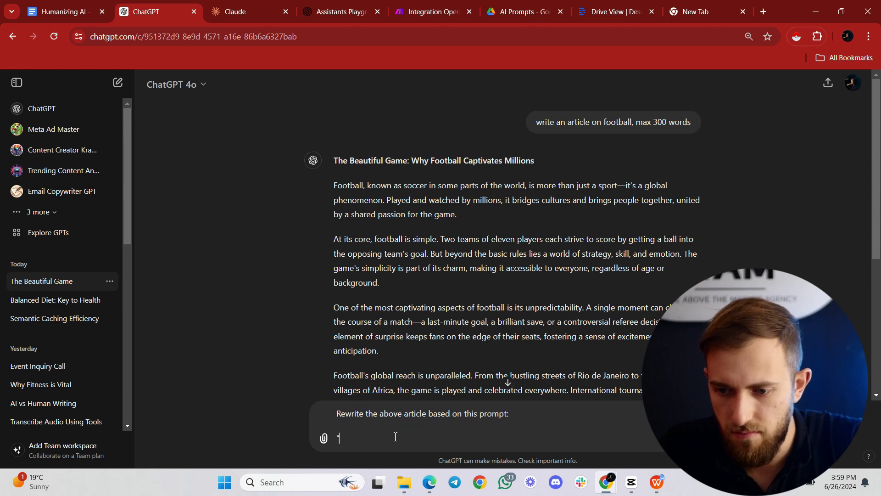
pyautogui.hotkey('ctrl', 'v')
pyautogui.press('Return')
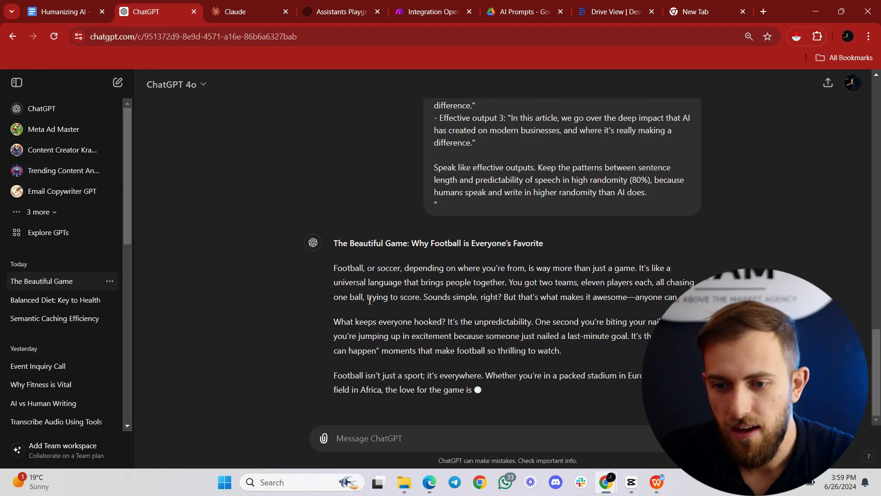
pyautogui.scroll(1, 420, 321)
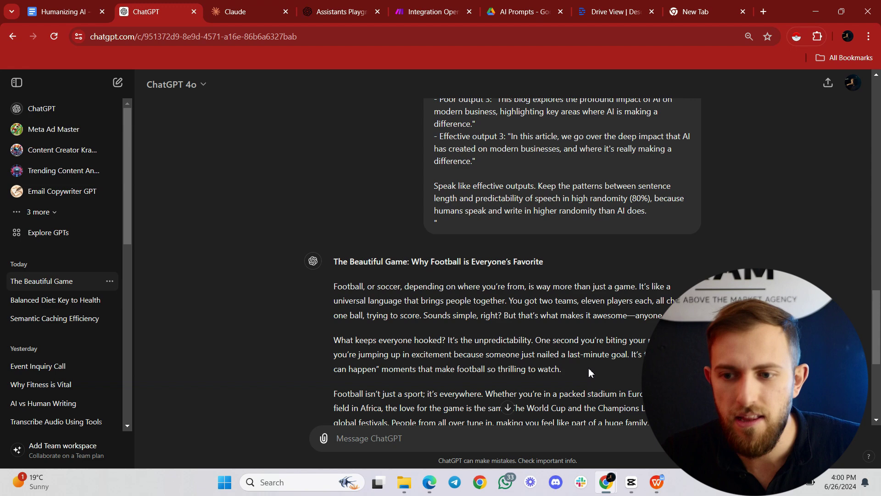
pyautogui.scroll(-3, 589, 369)
# In Claude, send 'Write an article on football. Keep the following in mind:' with the pasted humanizing guidelines
pyautogui.click(240, 6)
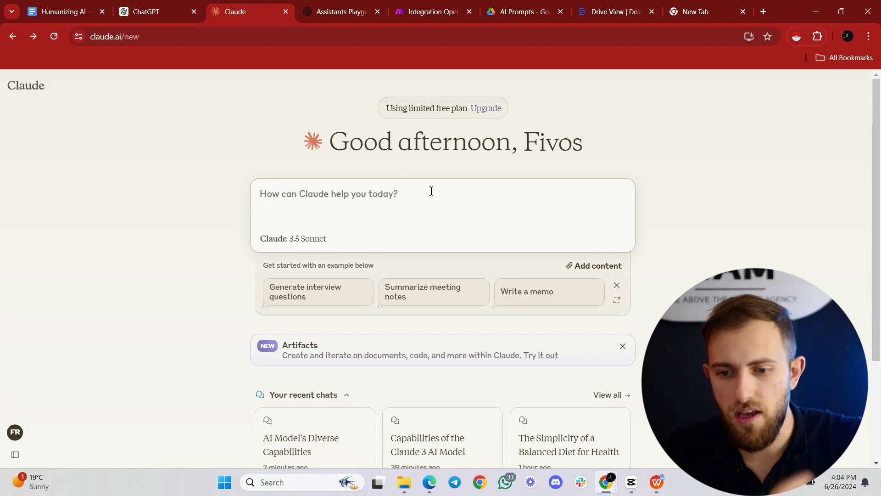
pyautogui.write('Wr')
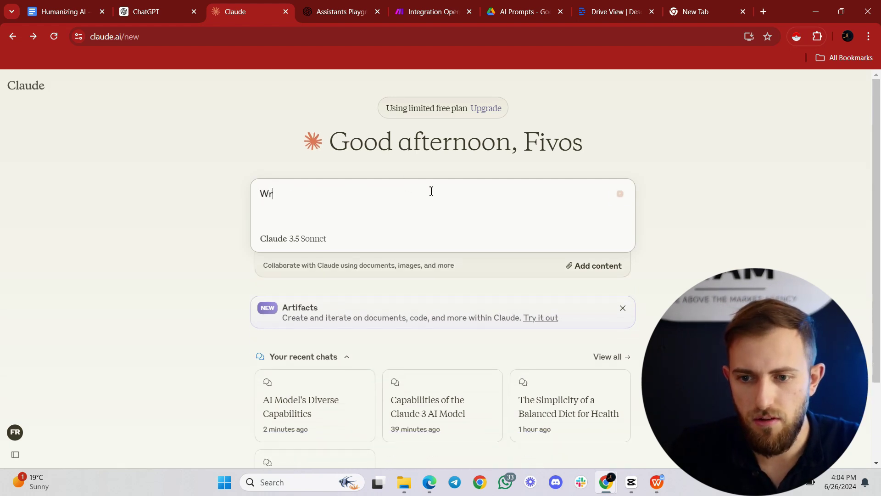
pyautogui.write('ite an article on f')
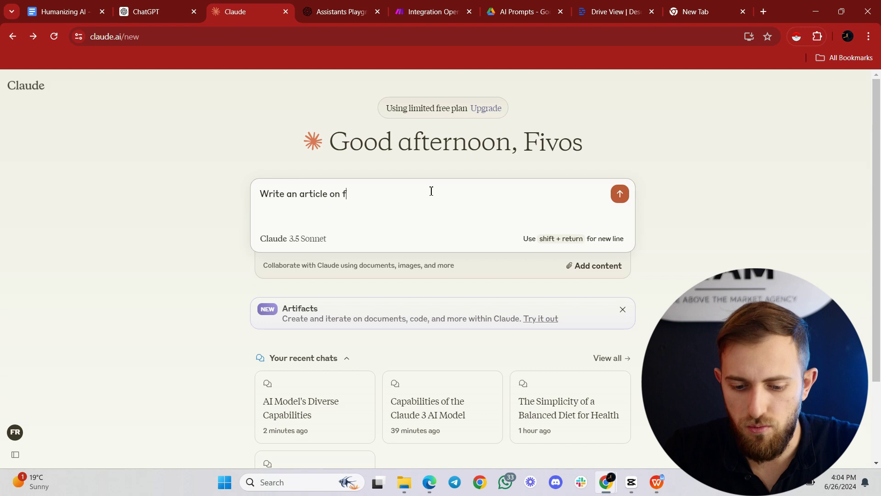
pyautogui.write('ootball. Keep the following ')
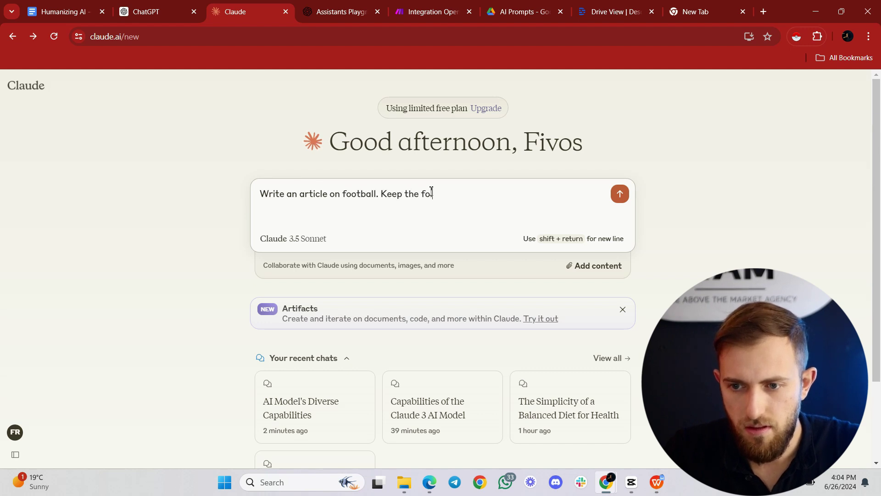
pyautogui.write('in mind:')
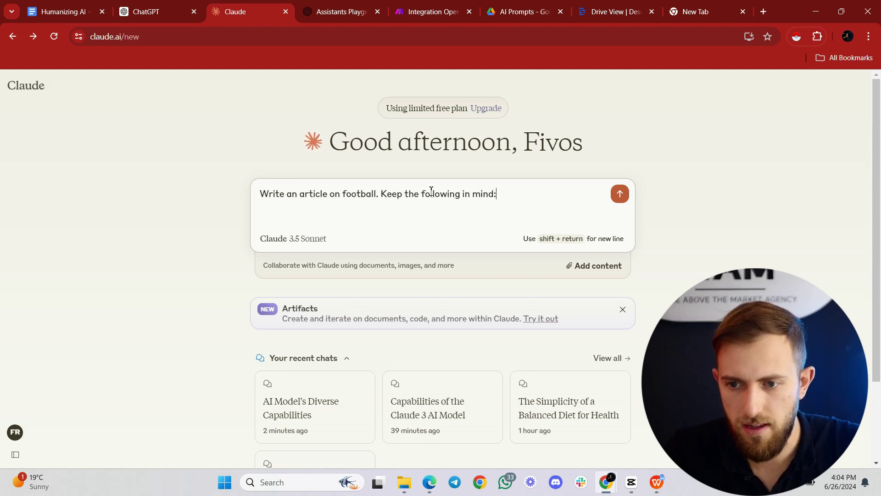
pyautogui.hotkey('shift', 'Return')
pyautogui.write('"Maintain a casual, easygoing attitude, showing professionalism while keeping the output light. Try to mirror me and how I talk based on the conversations we have had. # EXAMPLES OF WHAT TO WRITE AND WHAT NOT: - Poor output 1: "In today’s fast-paced world, maintaining a balanced diet [rest of the response]" - Effective output1: "We live in a world that we need to maintain a balanced diet in order to... [rest of the response]" - Poor output 2: "Ready to ride the AI wave and transform your business? Let’s connect and explore how AI can drive your success!" - Effective output 2: "I\'ve used AI to transform my business. How about you? Comment below." - Poor output 3: "This blog explores the profound impact of AI on modern business, highlighting key areas where AI is making a difference." - Effective output 3: "In this article, we go over the deep impact that AI has created on modern businesses, and where it\'s really making a difference." Speak like effective outputs. Keep the patterns between sentence length and predictability of speech in high randomity (80%), because humans speak and write in higher randomity than AI does.')
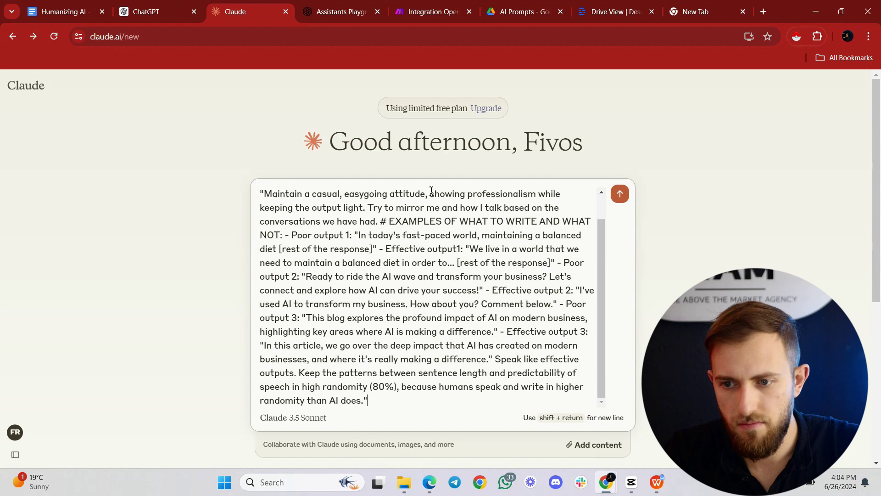
pyautogui.press('Return')
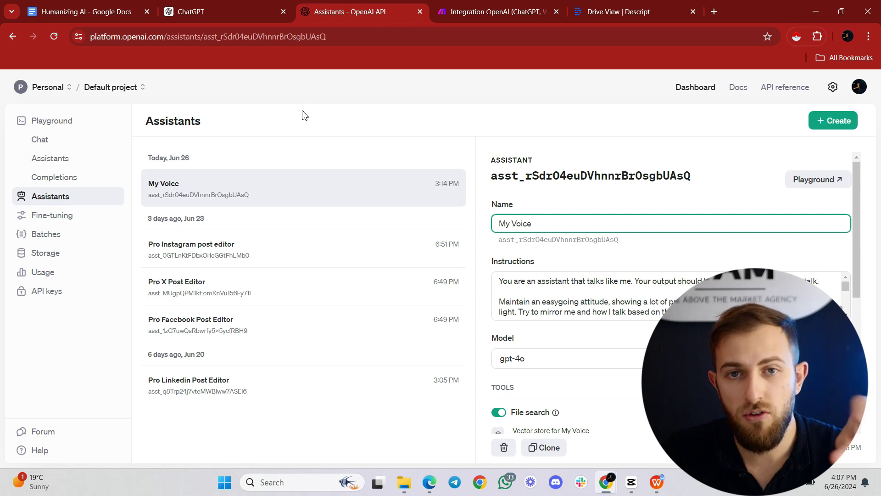
# Glance at ChatGPT and the My Voice assistant's organization switcher, then move to the new Make scenario
pyautogui.click(232, 8)
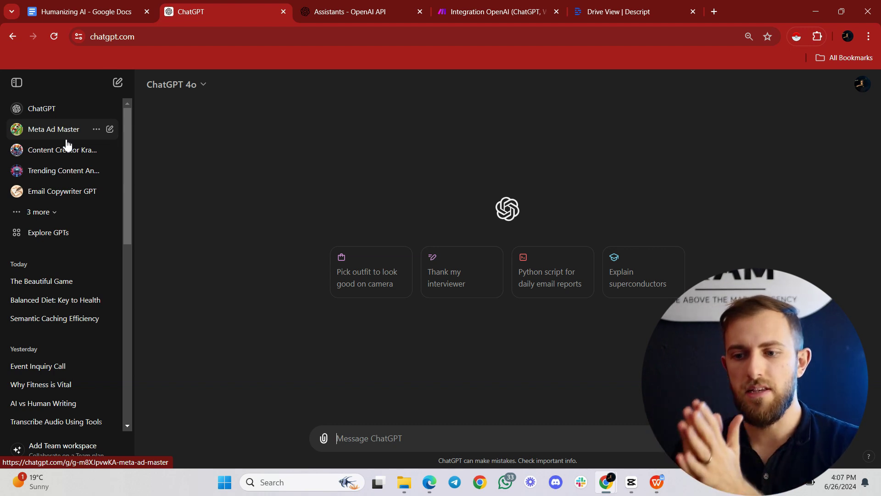
pyautogui.click(349, 11)
pyautogui.click(47, 86)
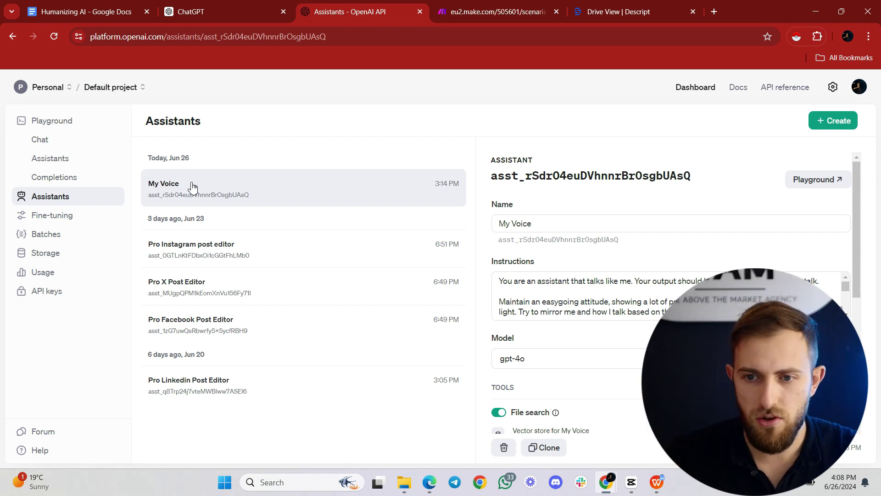
pyautogui.hotkey('ctrl', 'Tab')
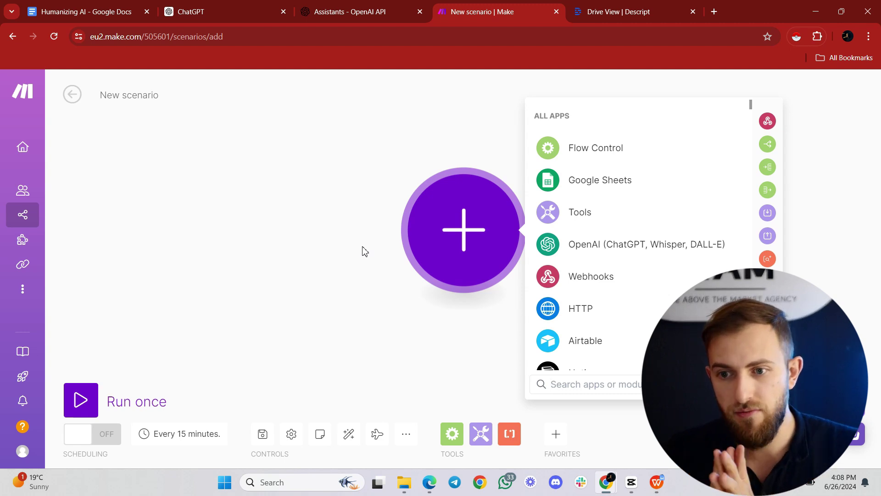
# Flip through the ChatGPT and Make tabs, ending on the My Voice assistant page
pyautogui.hotkey('ctrl', '2')
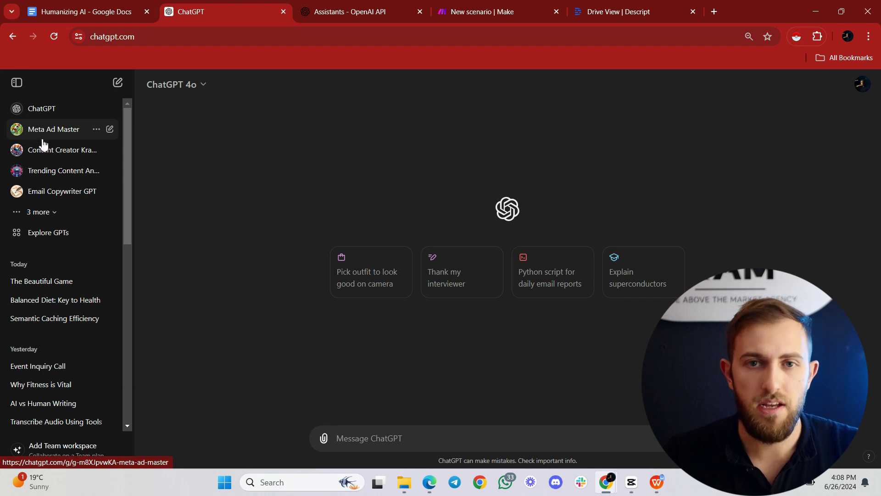
pyautogui.hotkey('ctrl', '4')
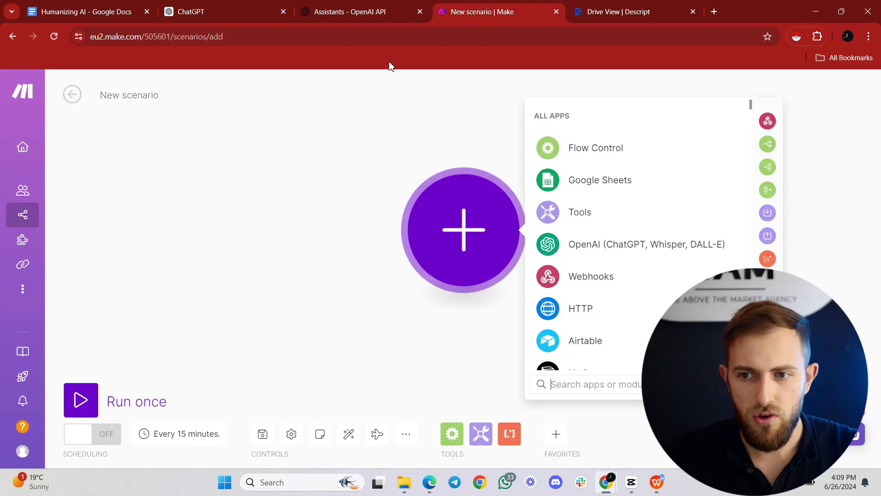
pyautogui.click(376, 7)
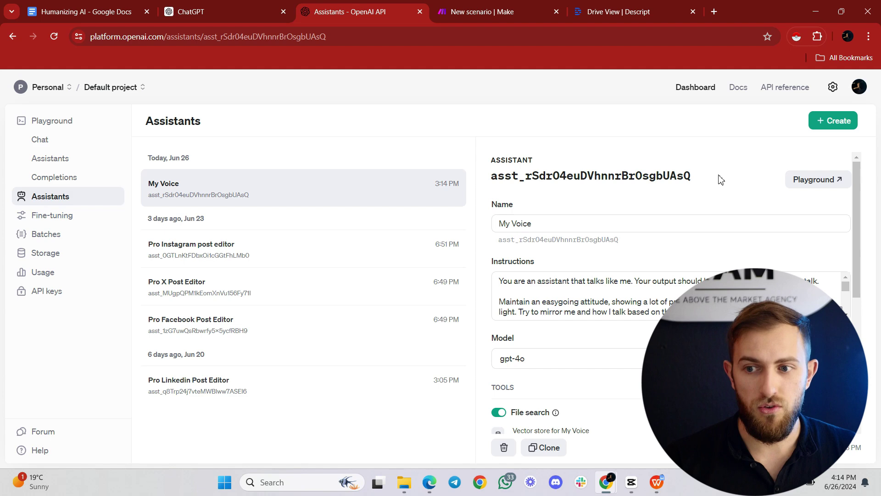
# Create a new Descript audio project and drop 0624(2).MP3 into it
pyautogui.click(675, 6)
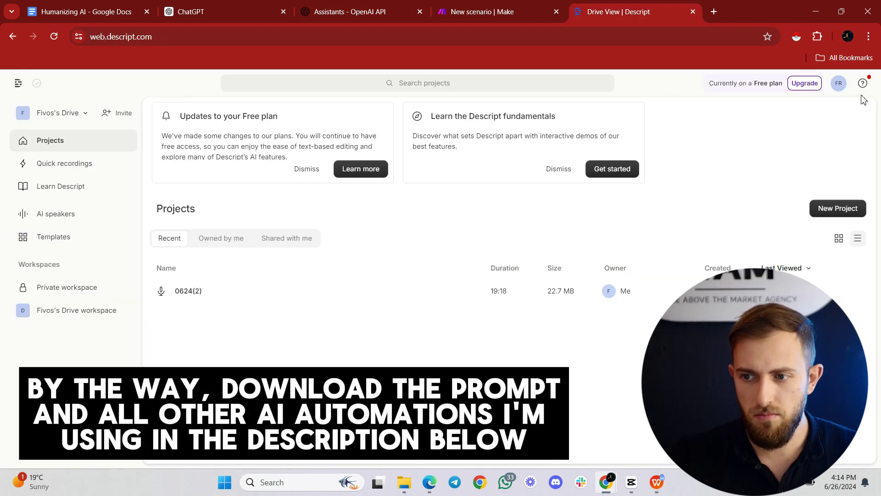
pyautogui.click(829, 216)
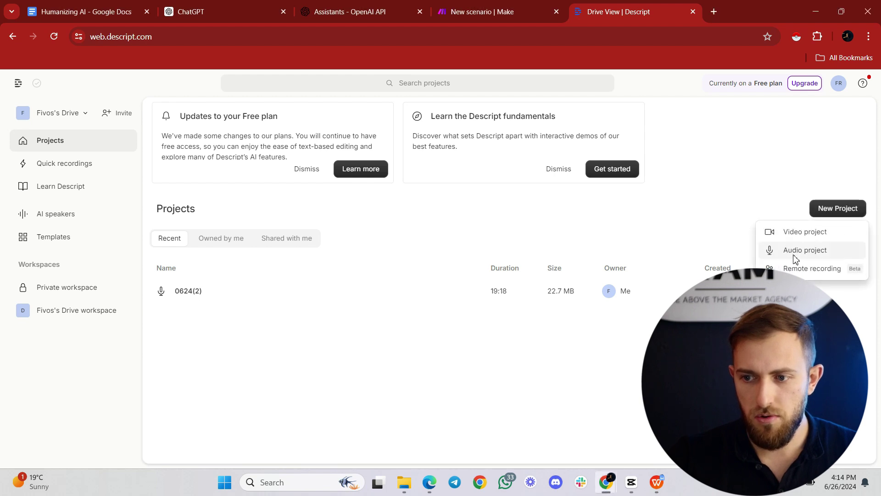
pyautogui.click(785, 250)
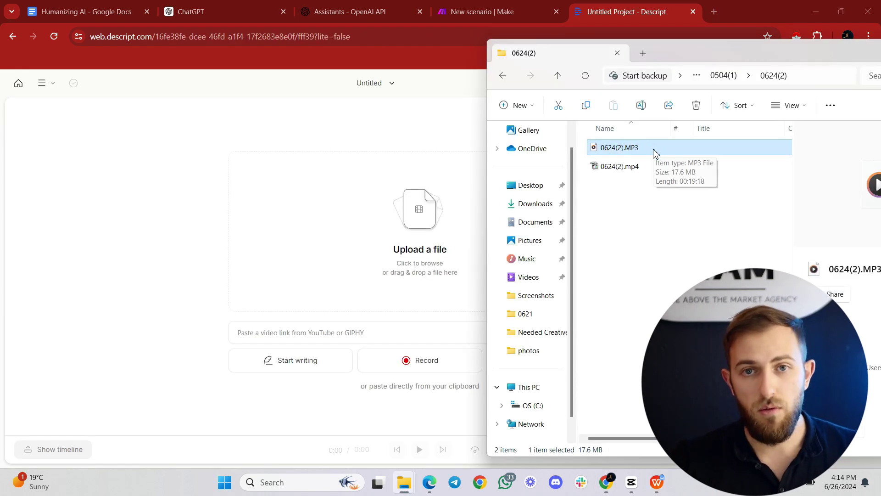
pyautogui.moveTo(657, 153); pyautogui.dragTo(400, 301)
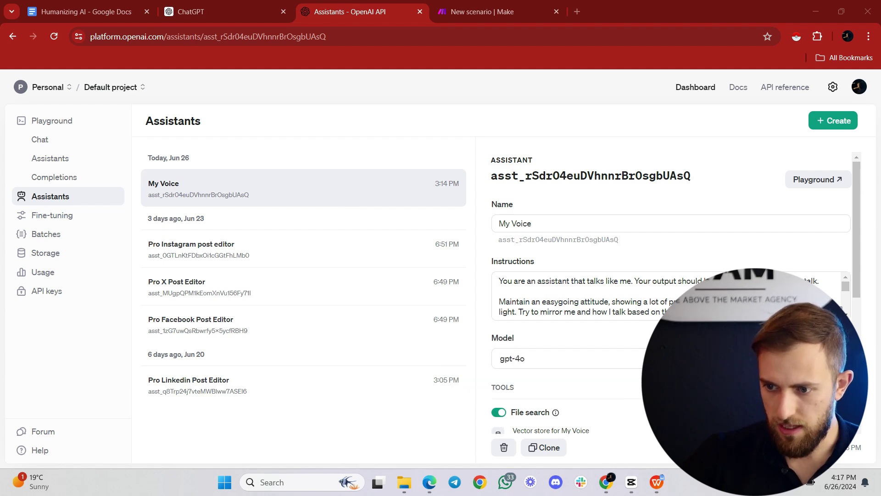
# Upload Video Transcription.docx to the My Voice assistant's vector store
pyautogui.click(818, 430)
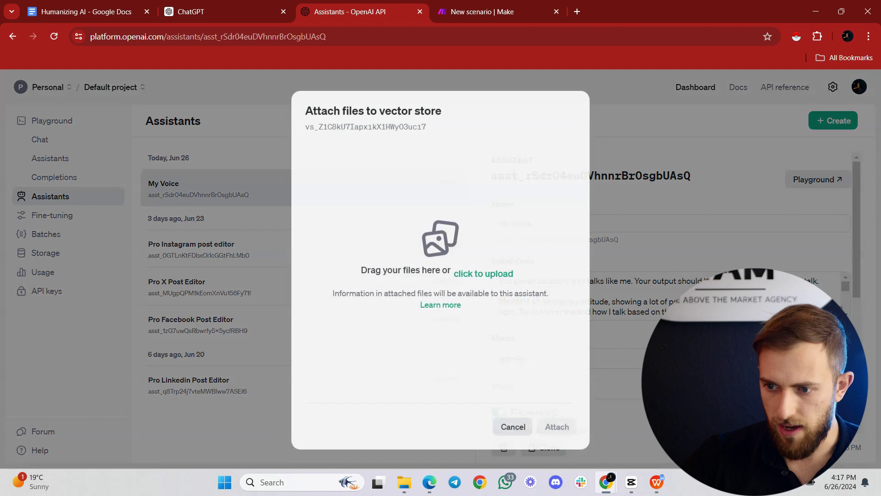
pyautogui.click(160, 171)
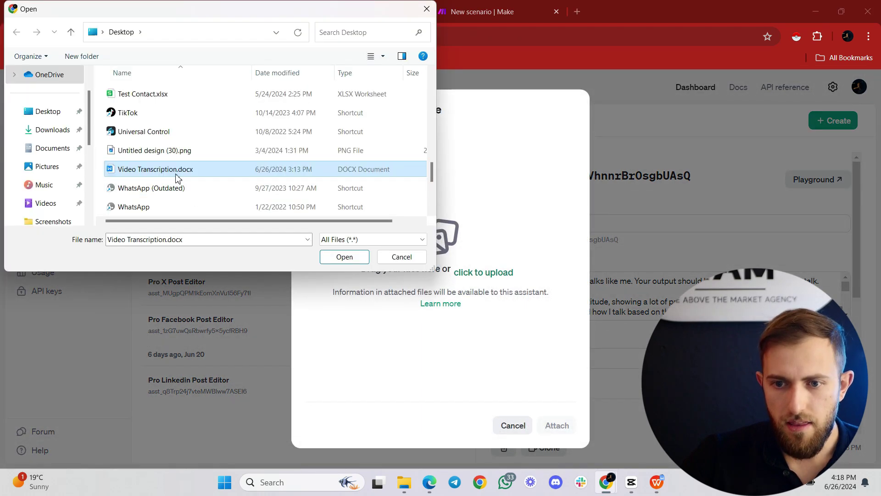
pyautogui.moveTo(156, 173); pyautogui.dragTo(474, 260)
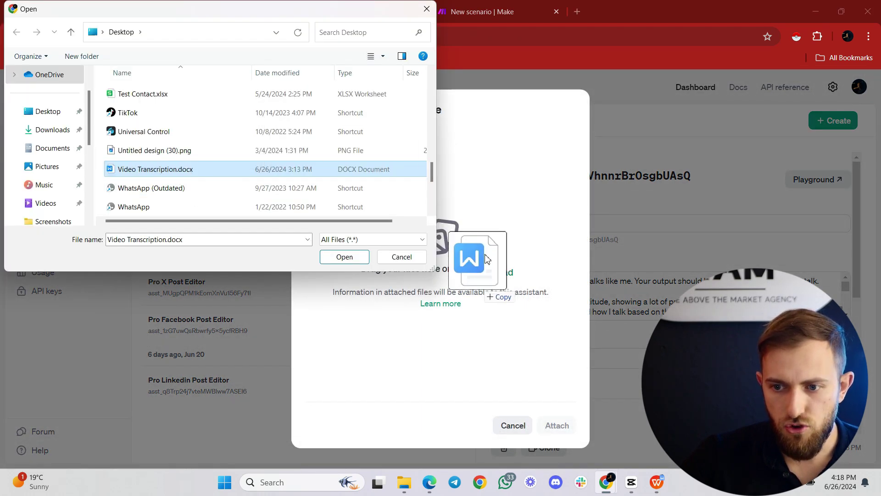
pyautogui.moveTo(487, 259); pyautogui.dragTo(206, 134)
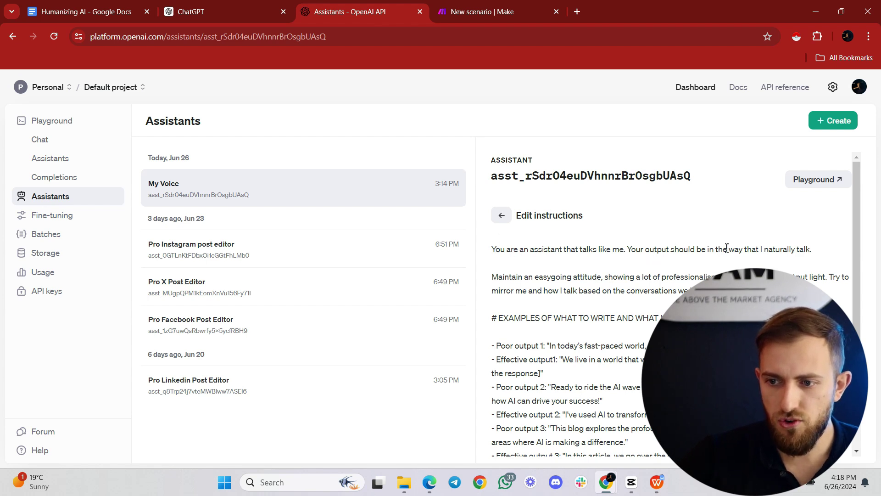
# Compare the assistant's instructions with the Google Docs prompt, then return to the Make scenario
pyautogui.click(86, 13)
pyautogui.click(351, 12)
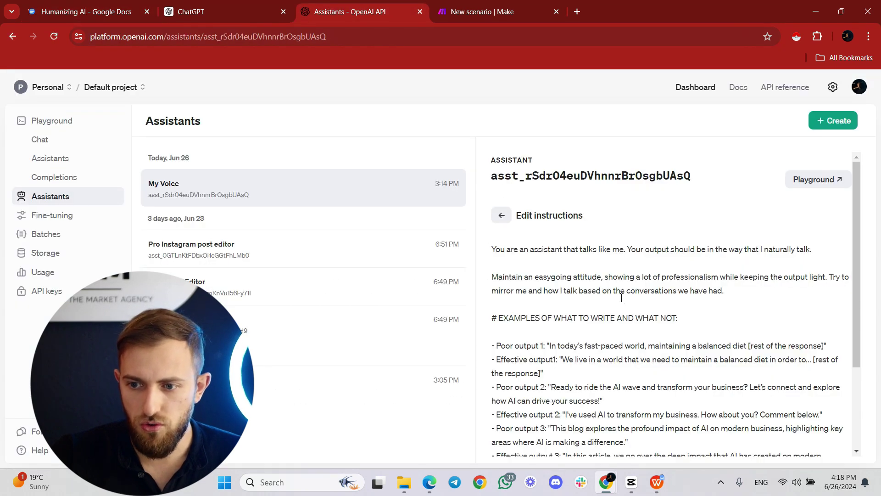
pyautogui.scroll(-3, 622, 297)
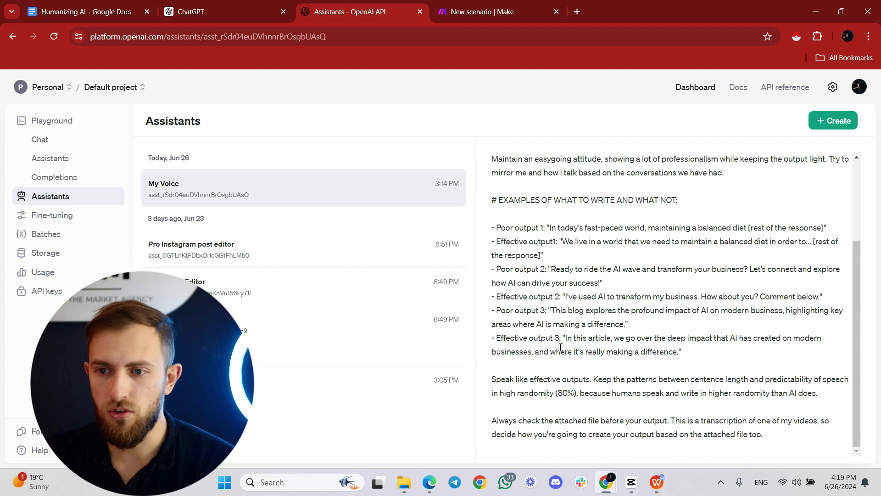
pyautogui.click(537, 6)
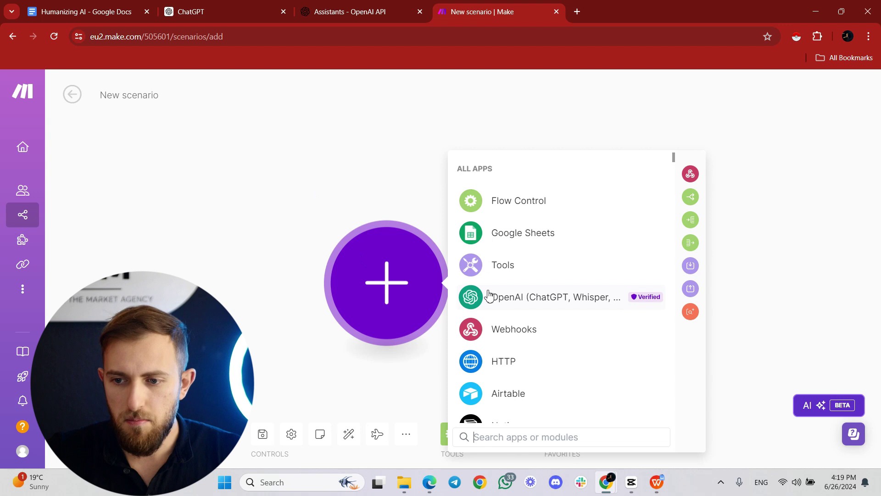
# Add an OpenAI 'Message an Assistant' module using the My Voice (gpt-4o) assistant and confirm it
pyautogui.click(537, 303)
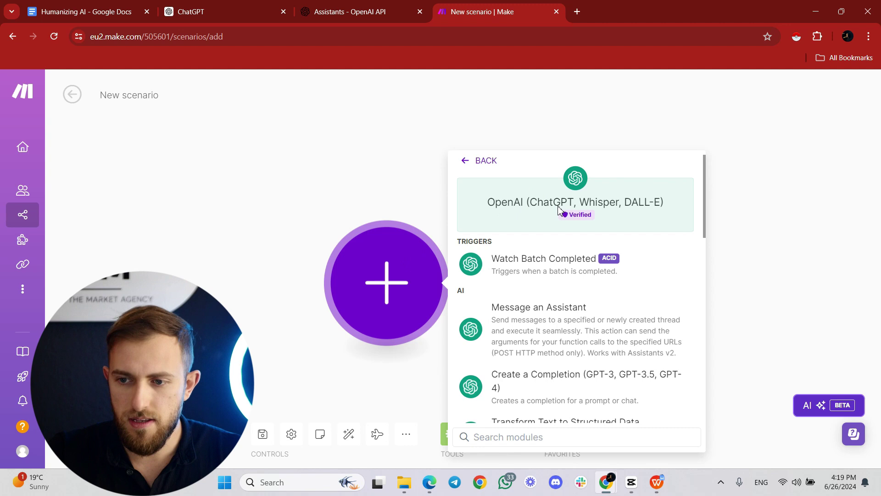
pyautogui.click(537, 318)
pyautogui.click(505, 216)
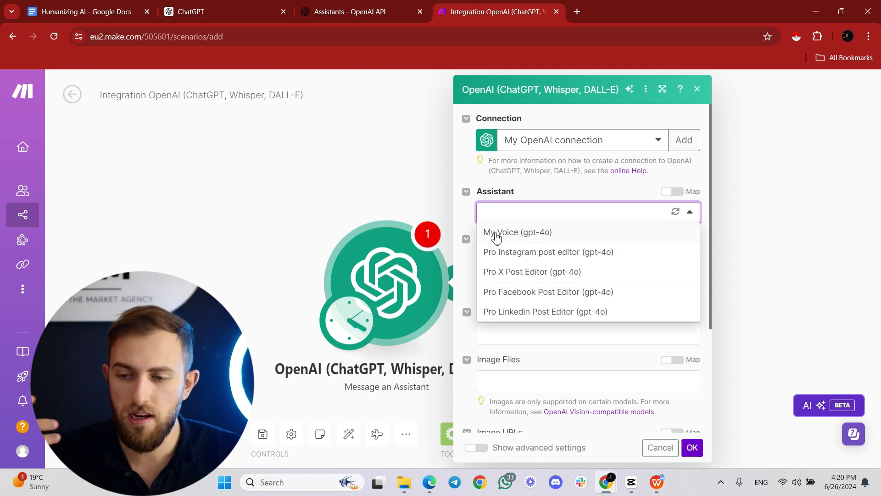
pyautogui.click(536, 230)
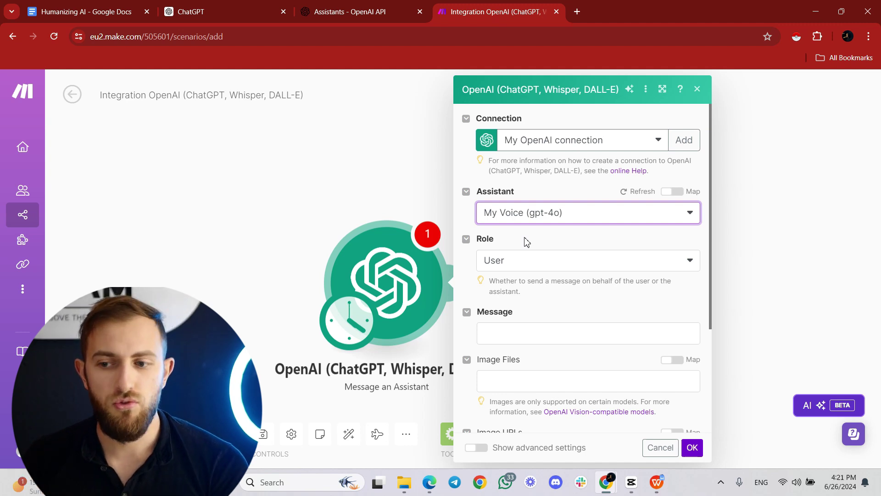
pyautogui.click(692, 448)
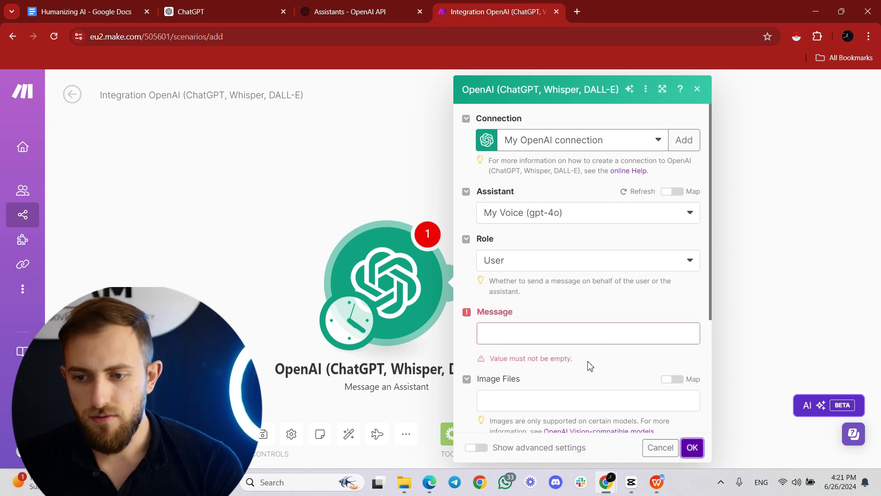